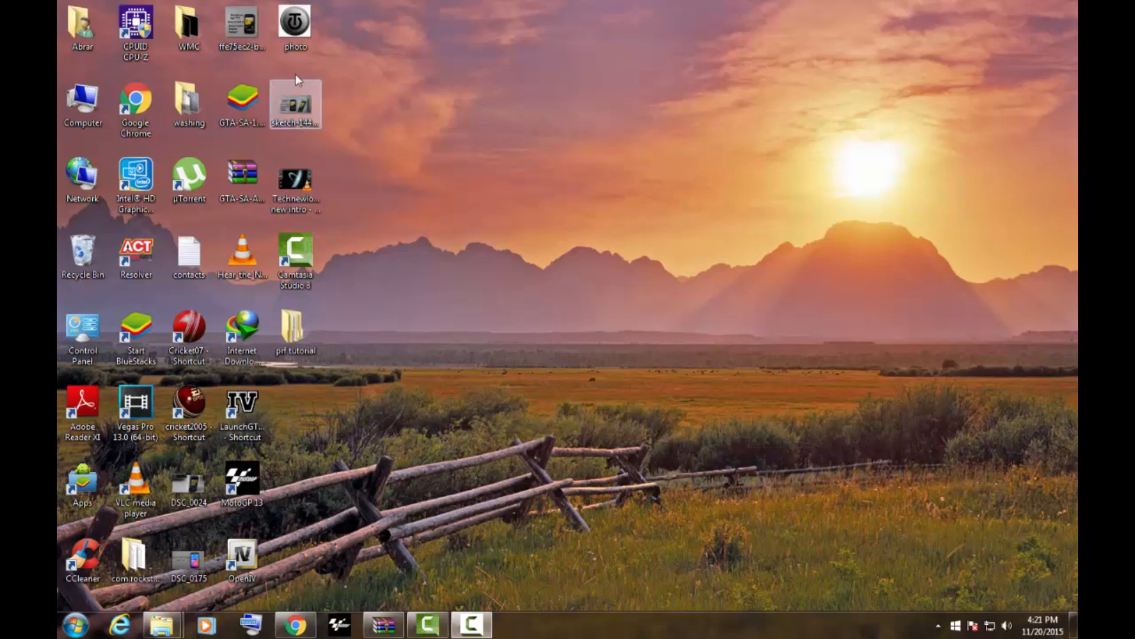
# View the desktop photo, check the browser's YouTube results, then return to the desktop
pyautogui.doubleClick(295, 23)
pyautogui.scroll(1, 755, 343)
pyautogui.scroll(1, 756, 343)
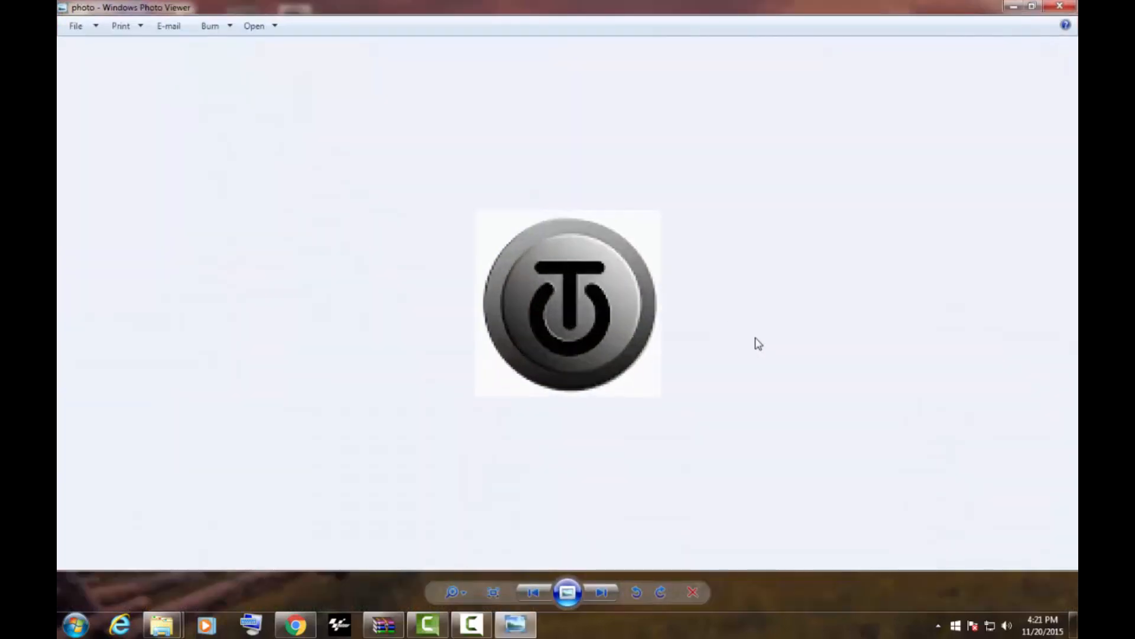
pyautogui.scroll(-2, 755, 343)
pyautogui.click(1014, 6)
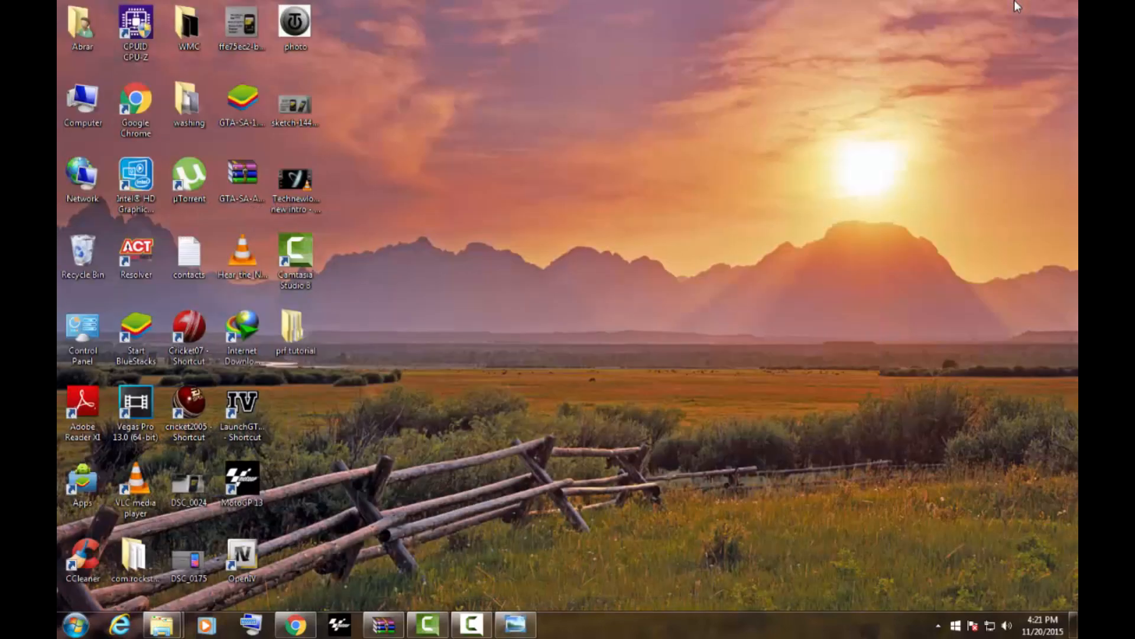
pyautogui.click(295, 624)
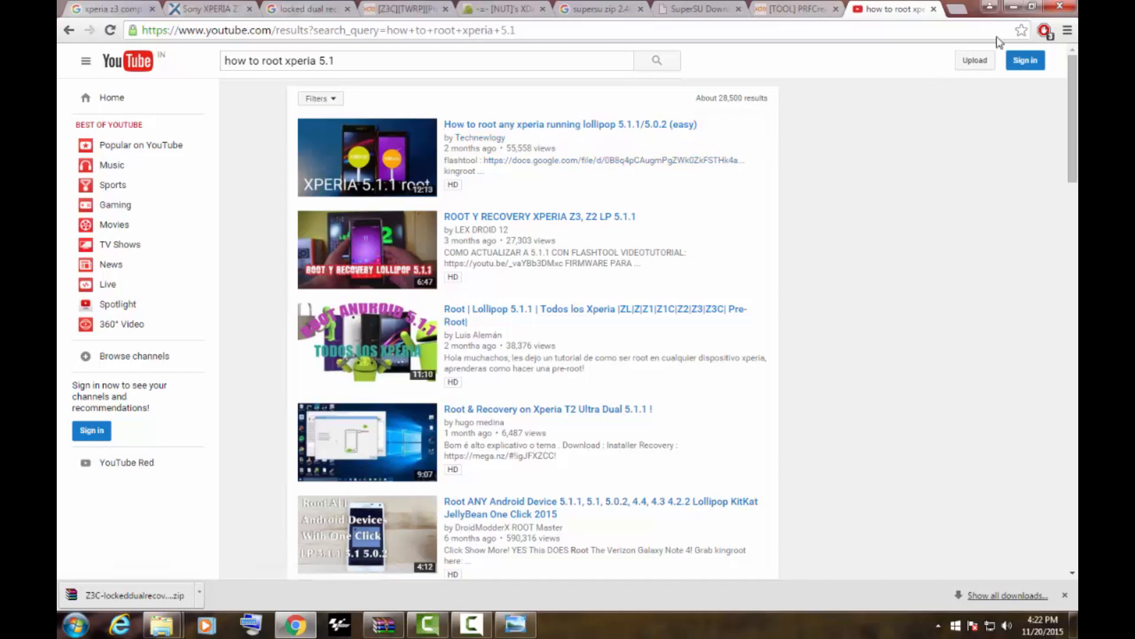
pyautogui.click(1018, 9)
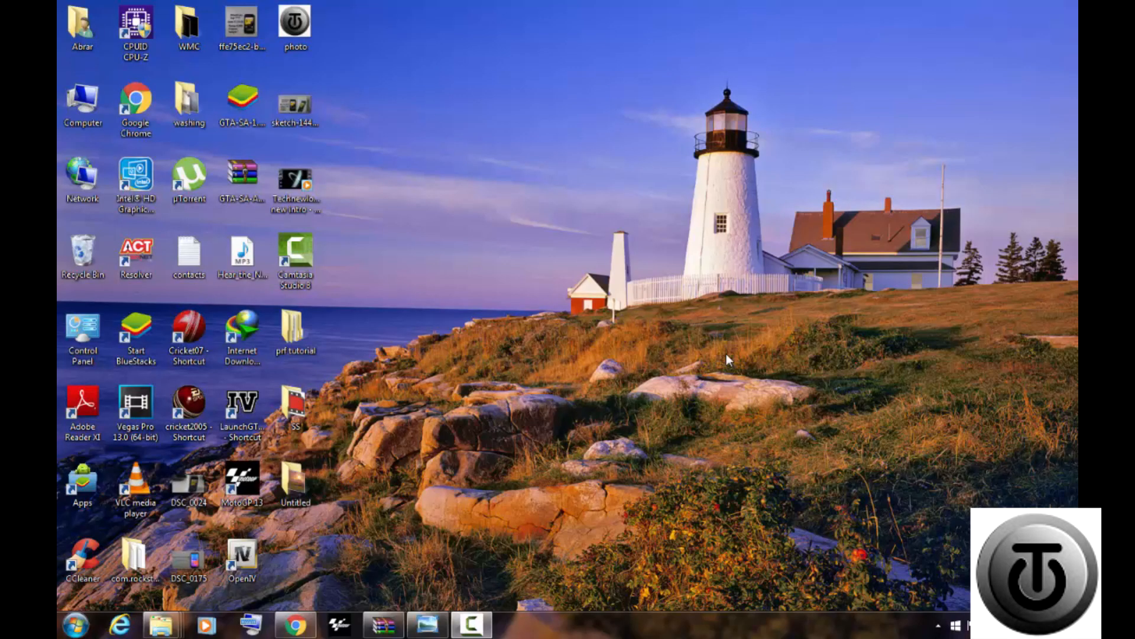
# Launch PRFCreator from prf tutorial > PRF and centre its empty window on the desktop
pyautogui.doubleClick(296, 353)
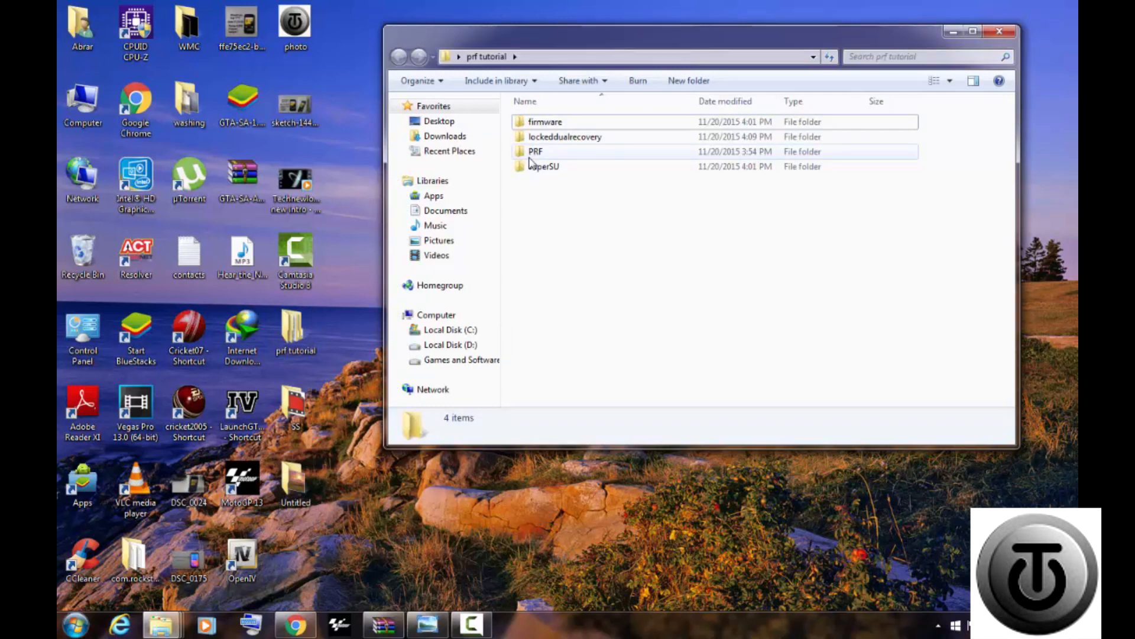
pyautogui.doubleClick(535, 152)
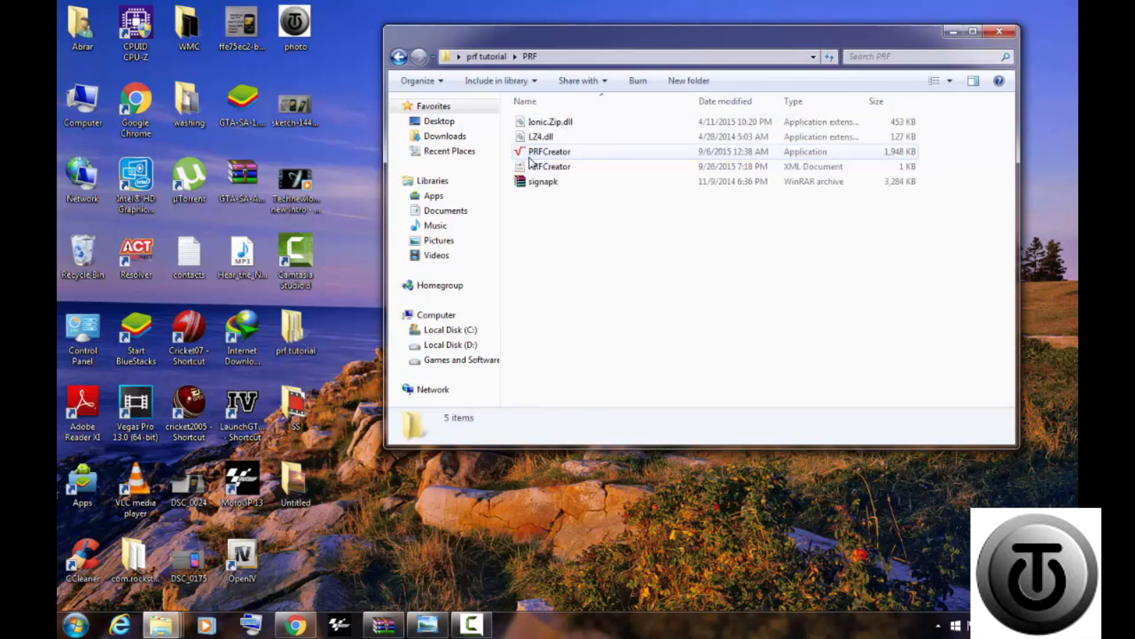
pyautogui.doubleClick(577, 154)
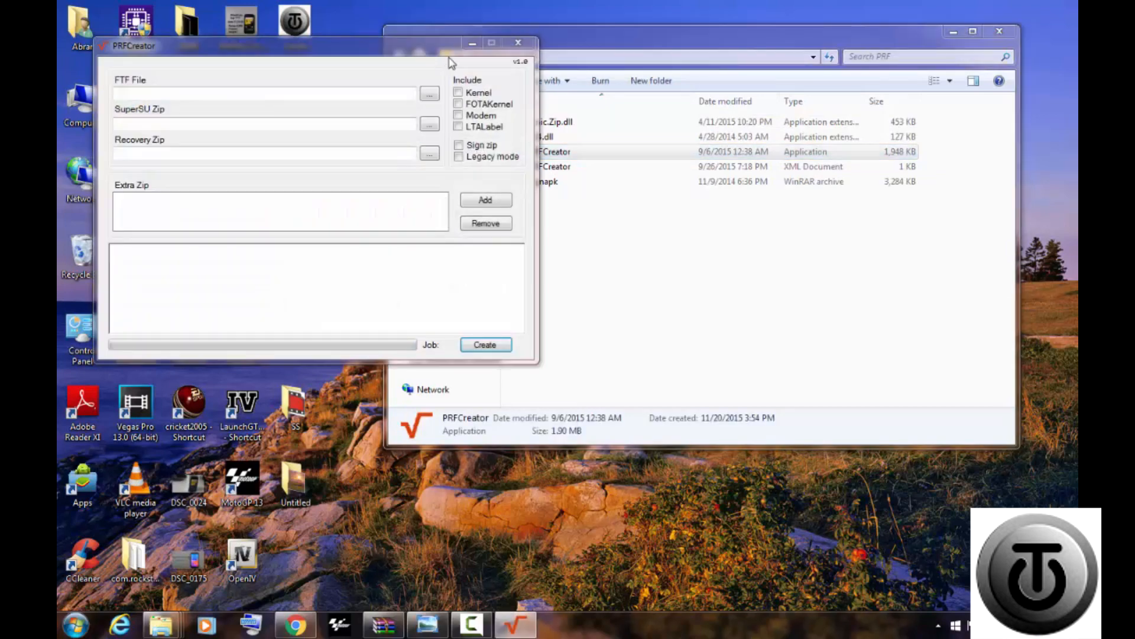
pyautogui.click(953, 32)
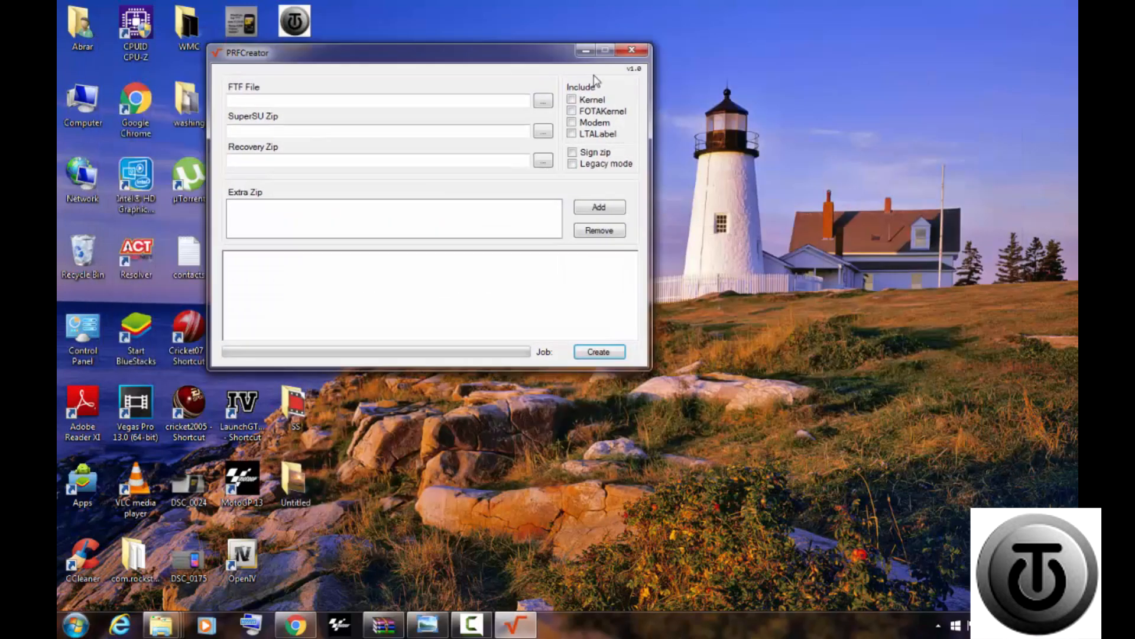
pyautogui.moveTo(357, 46); pyautogui.dragTo(659, 80)
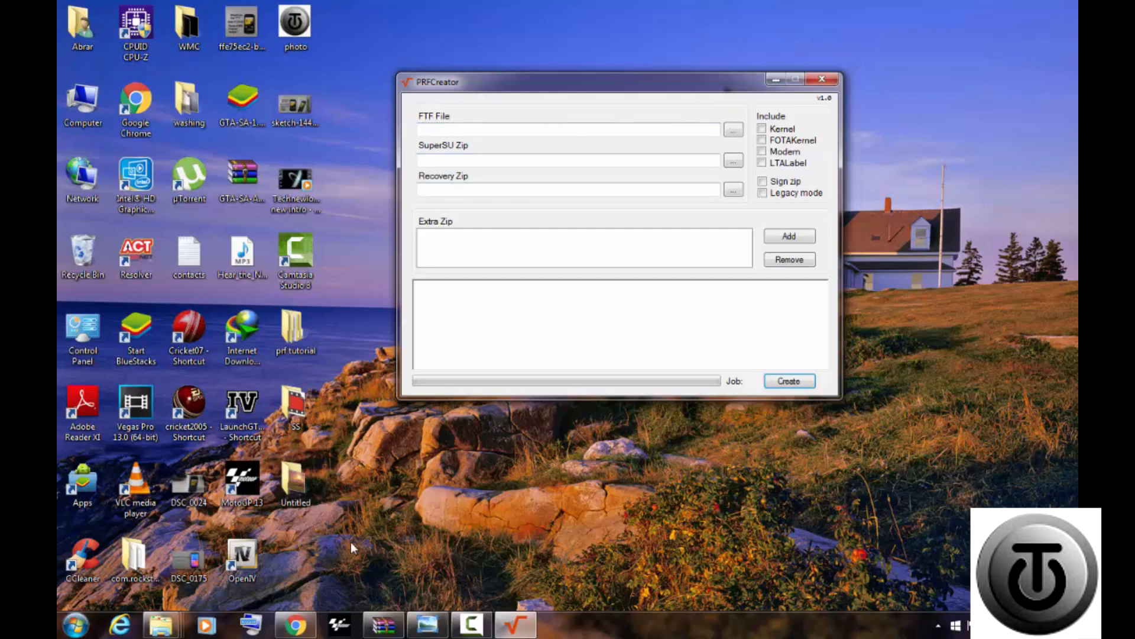
pyautogui.click(295, 625)
pyautogui.click(115, 9)
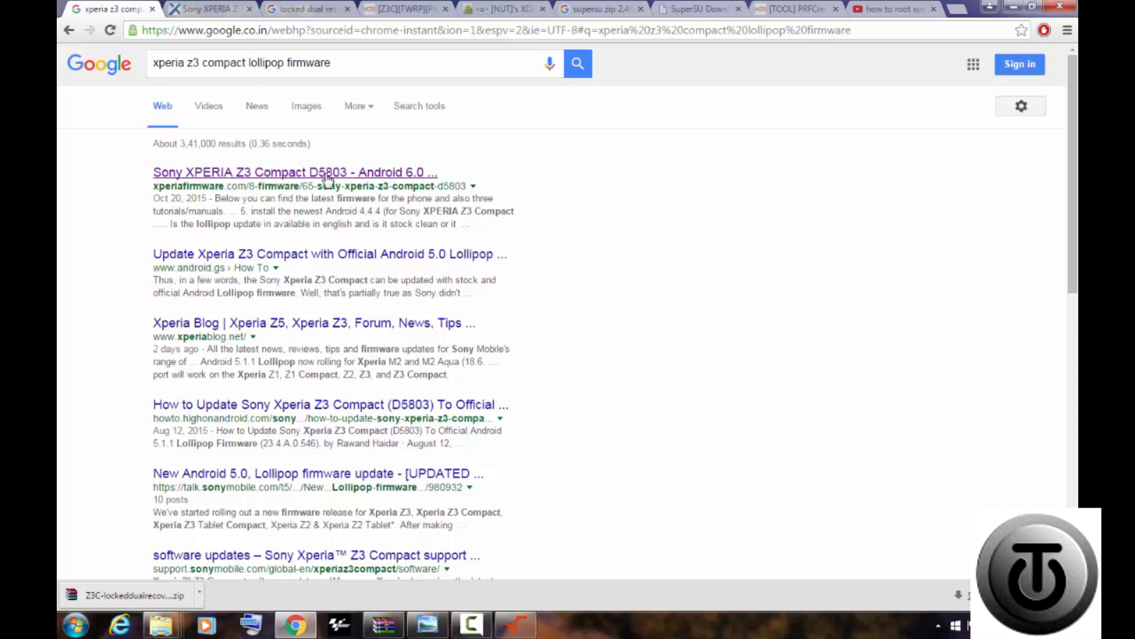
pyautogui.click(193, 7)
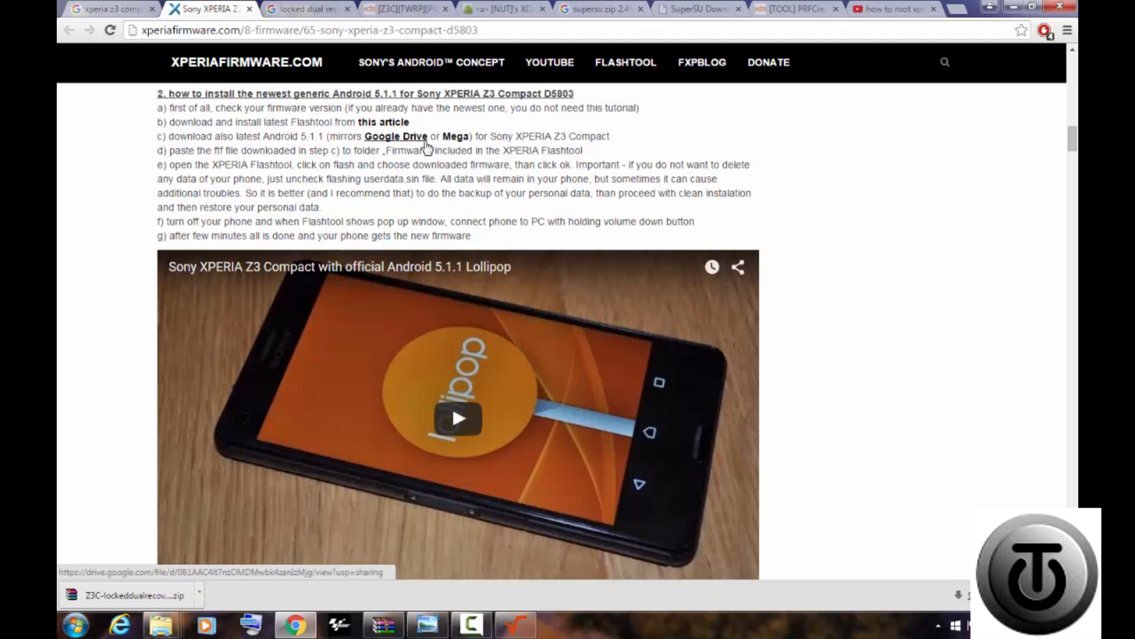
pyautogui.click(1015, 7)
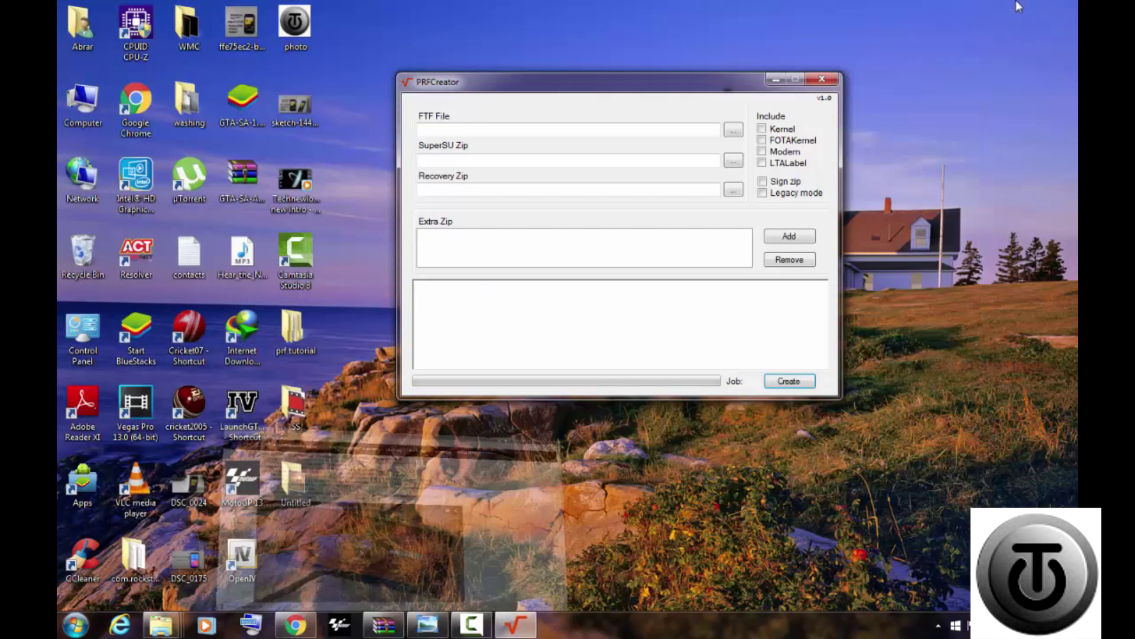
# Load the FTF firmware from prf tutorial > firmware, then bring Chrome back up
pyautogui.click(733, 130)
pyautogui.click(506, 125)
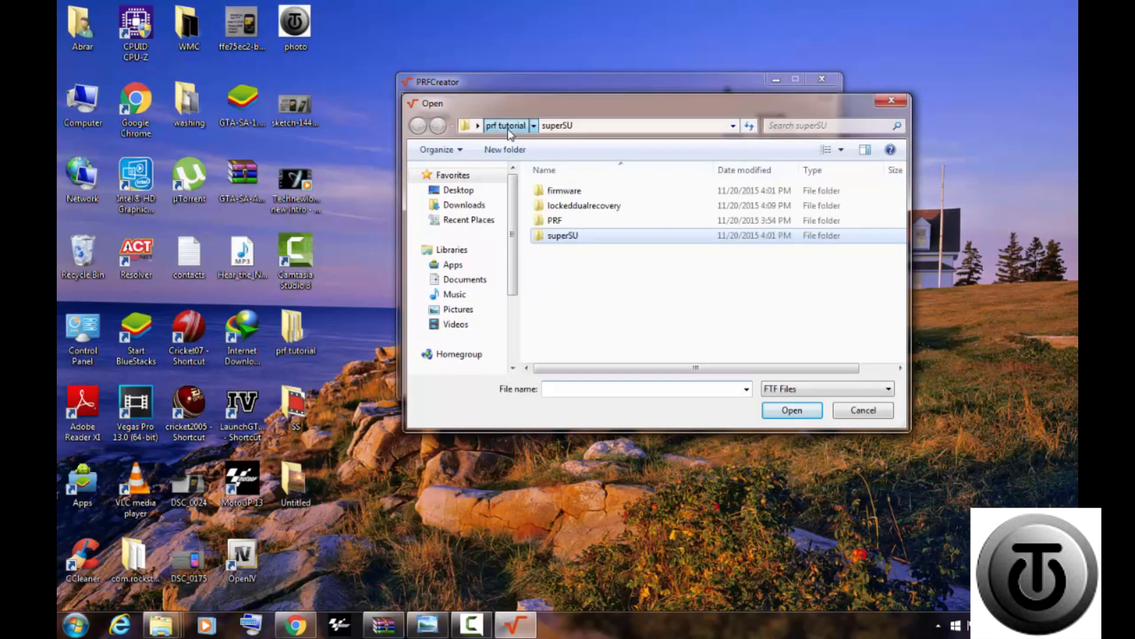
pyautogui.doubleClick(578, 190)
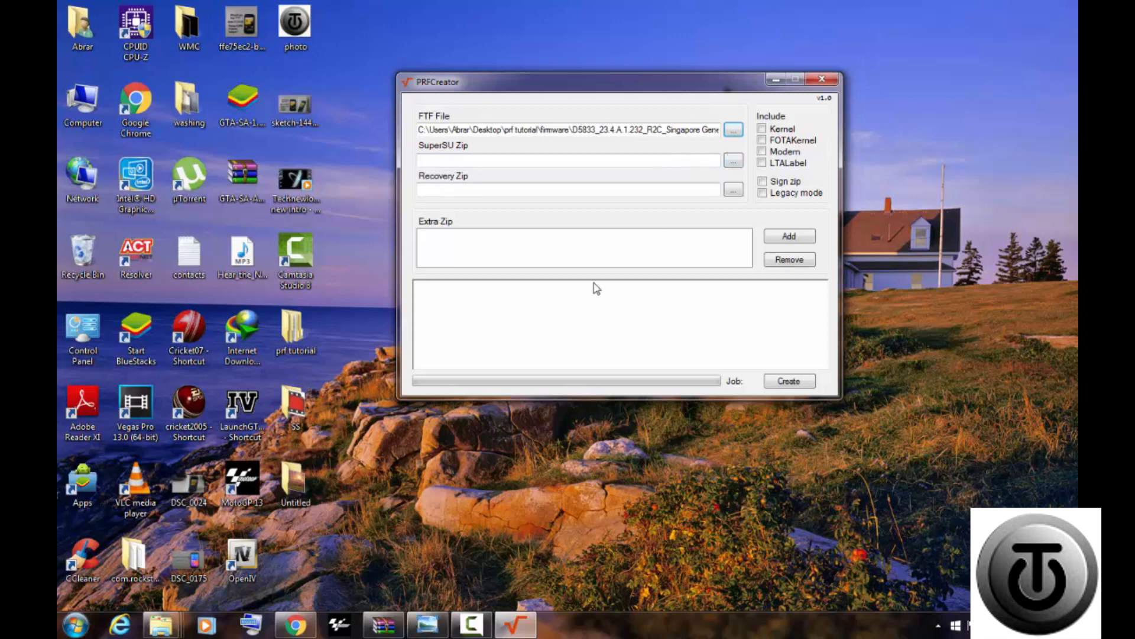
pyautogui.click(299, 626)
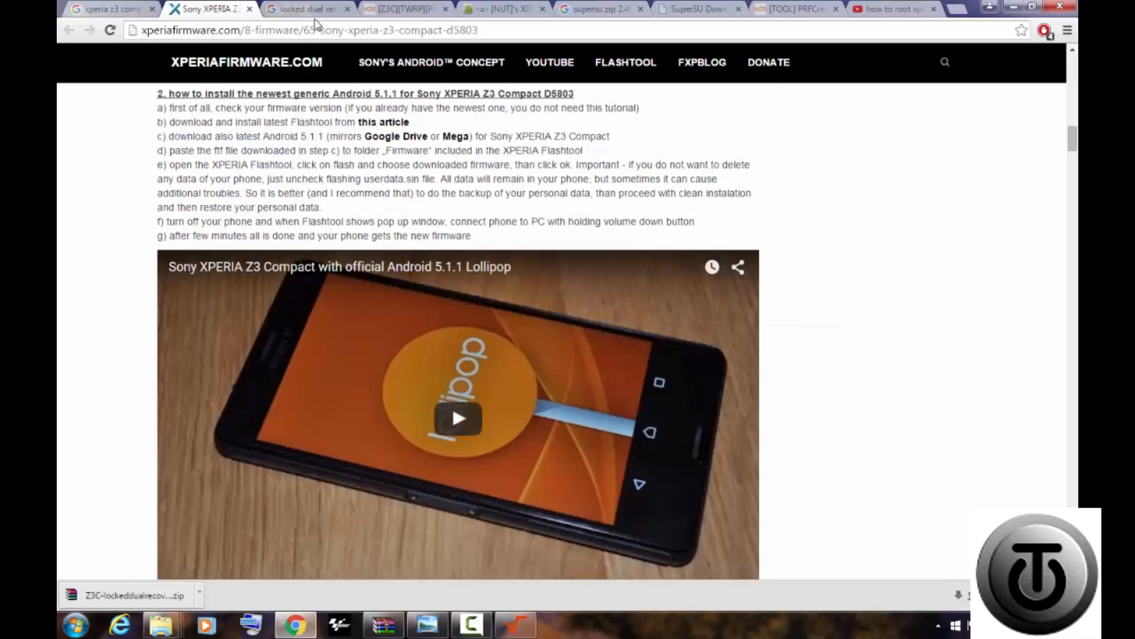
# Check the SuperSU v2.46 download page in Chrome, then hide the browser
pyautogui.click(585, 8)
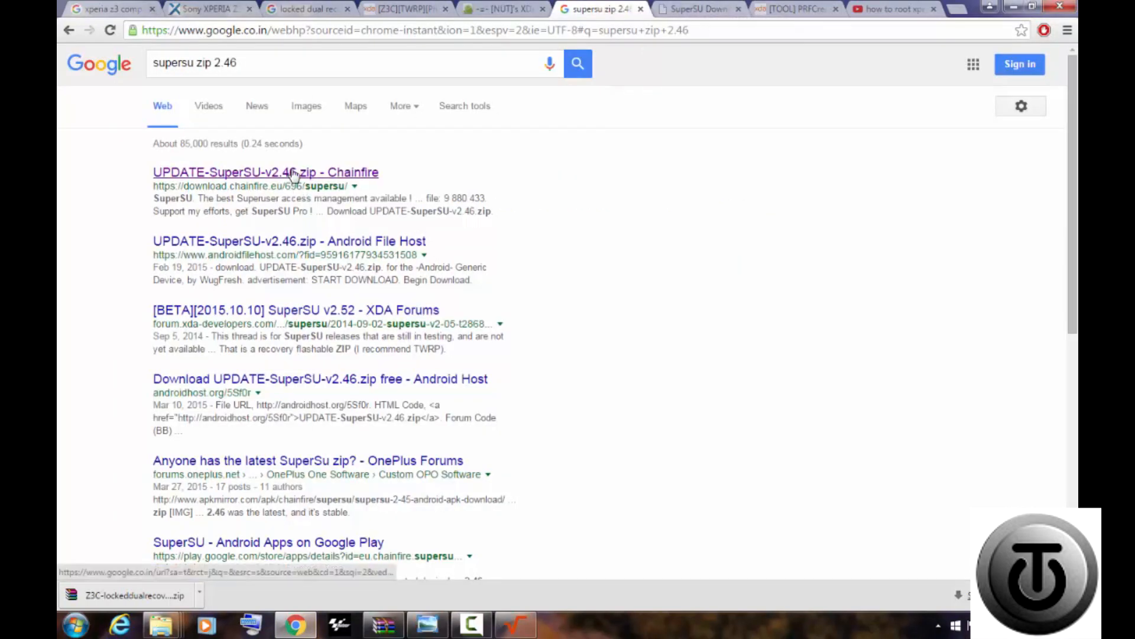
pyautogui.click(672, 7)
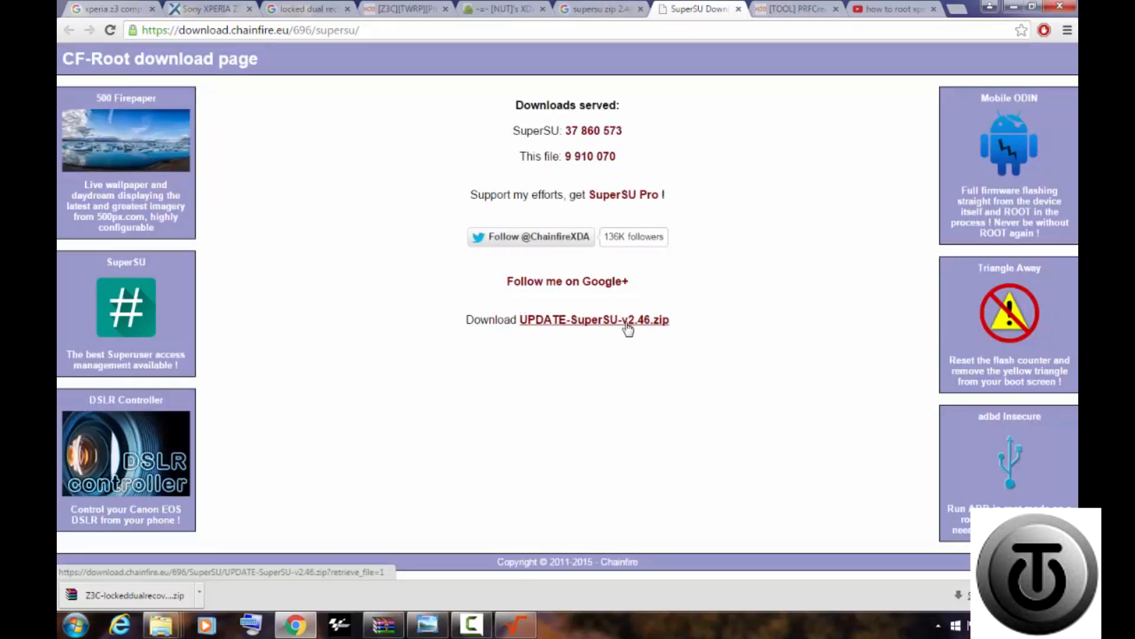
pyautogui.click(1016, 9)
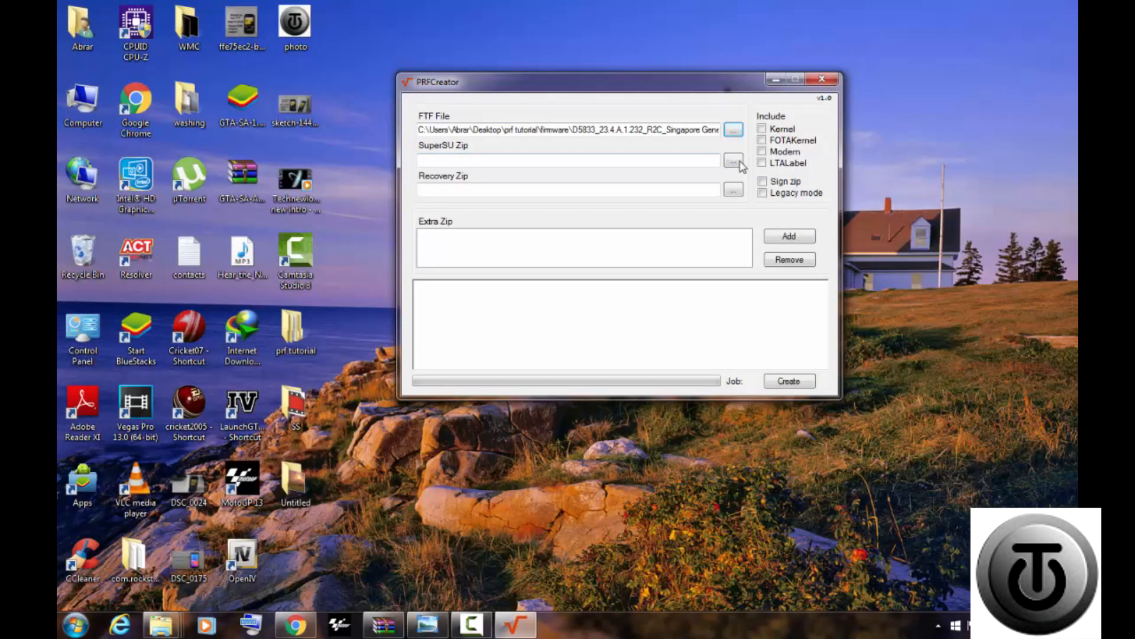
# Load UPDATE-SuperSU-v2.46.zip from the superSU folder as the SuperSU zip, then show Chrome again
pyautogui.click(733, 160)
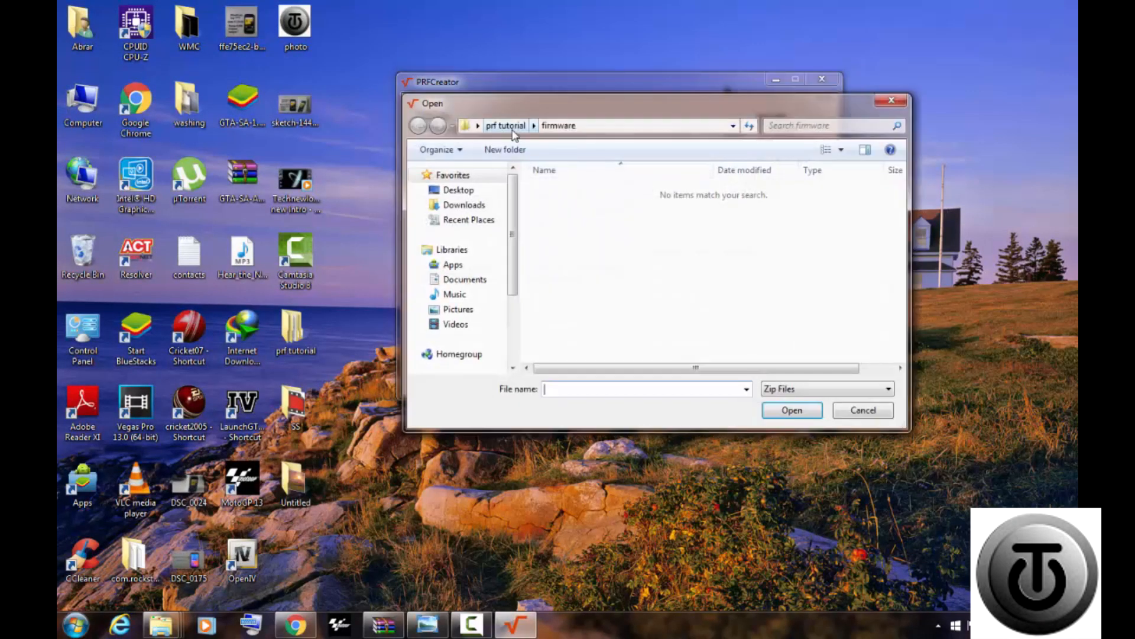
pyautogui.click(517, 130)
pyautogui.doubleClick(574, 235)
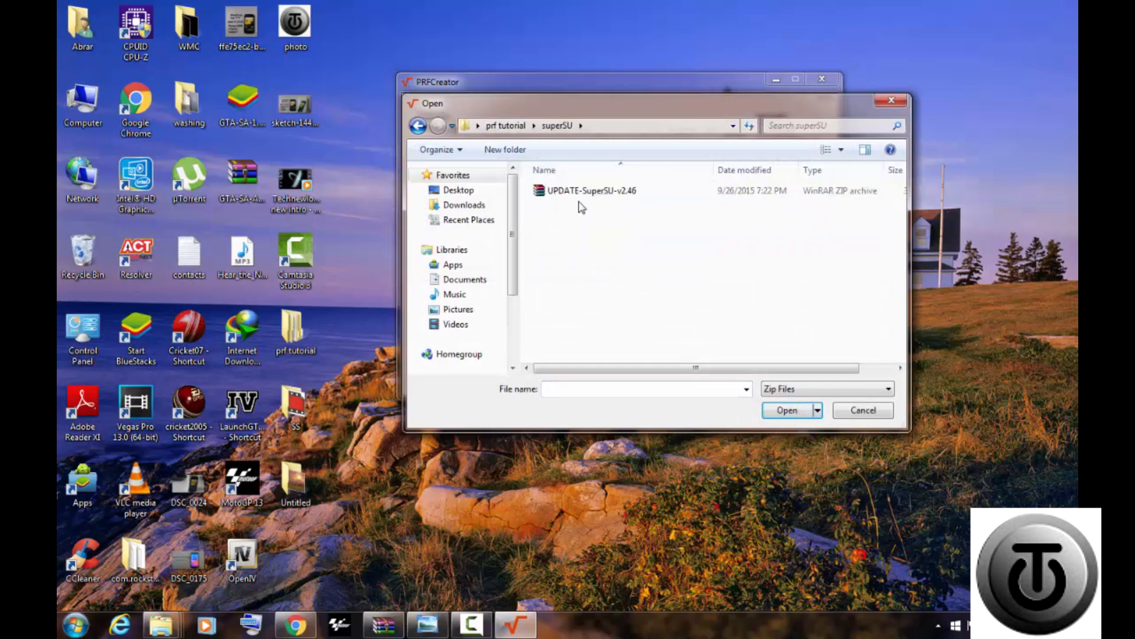
pyautogui.click(579, 200)
pyautogui.doubleClick(579, 200)
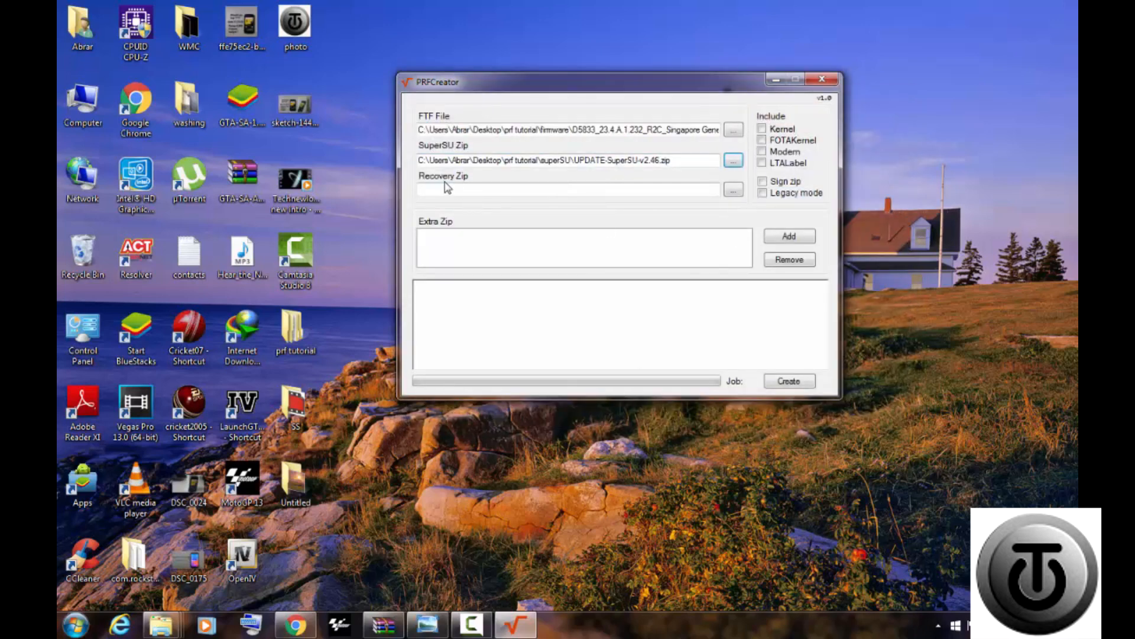
pyautogui.click(293, 625)
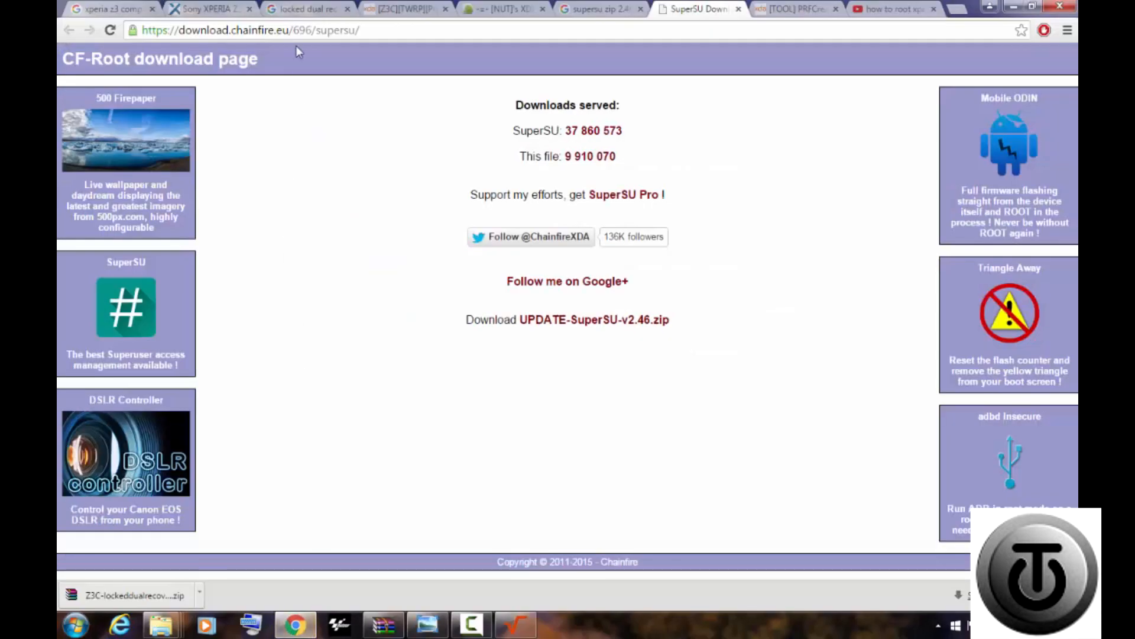
# Browse [NUT]'s downloads to the XZDualRecovery 2.8.21 file list, then hide Chrome
pyautogui.click(313, 8)
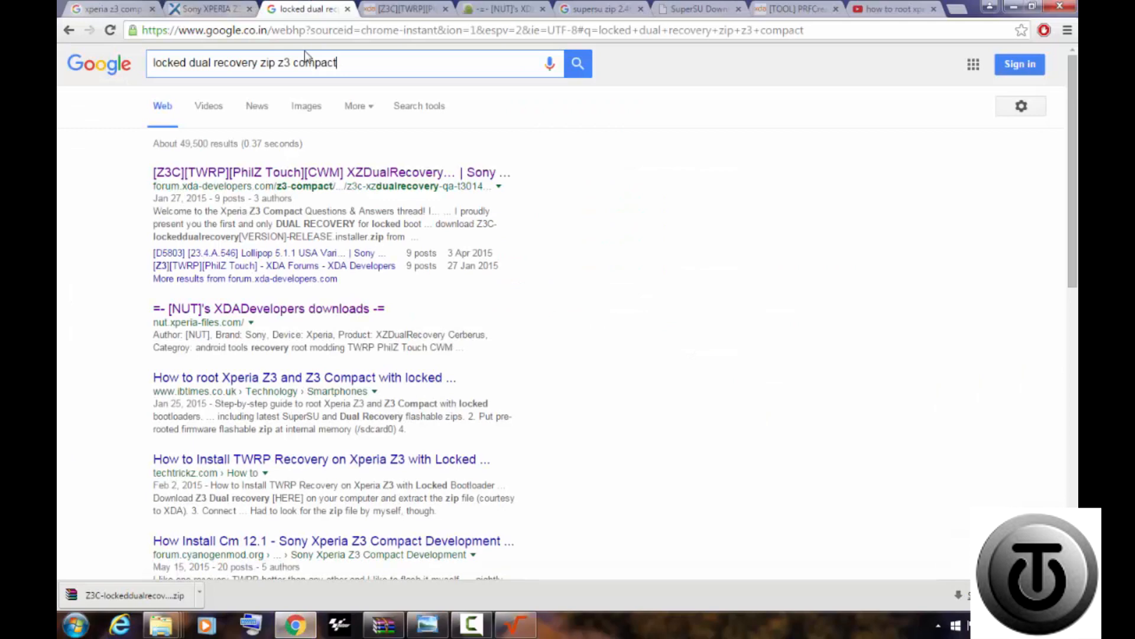
pyautogui.click(503, 8)
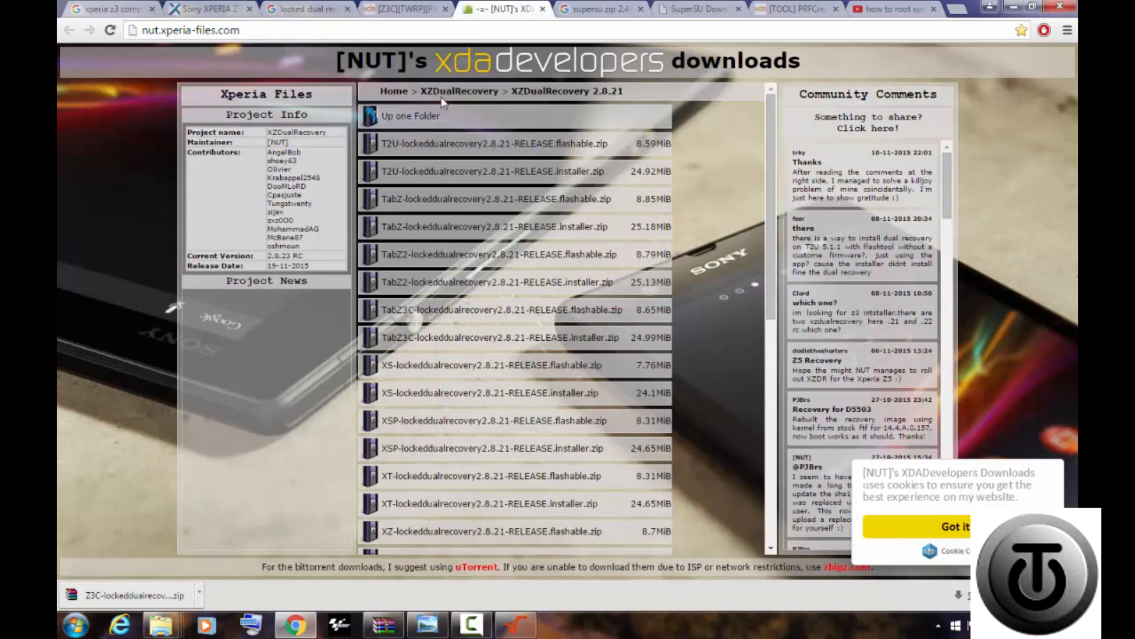
pyautogui.click(395, 92)
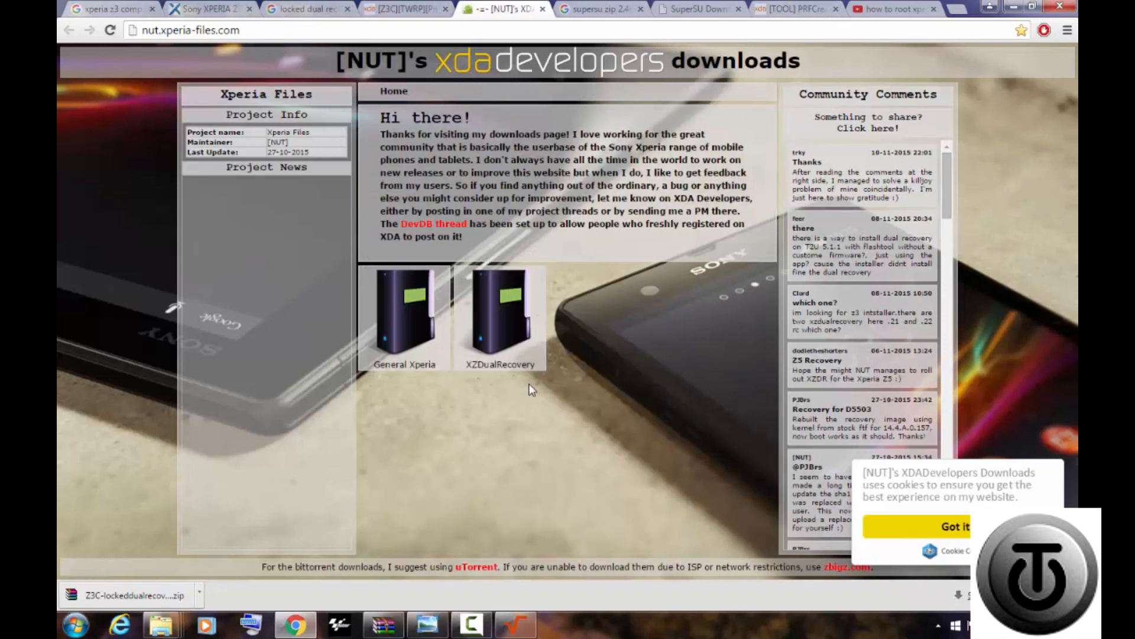
pyautogui.click(524, 351)
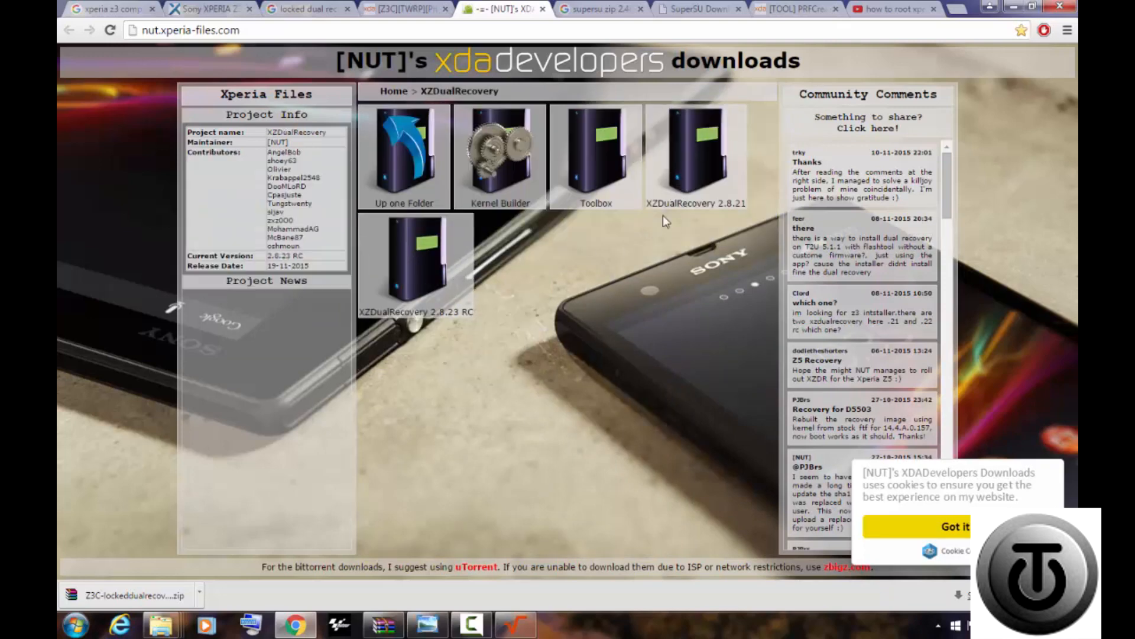
pyautogui.click(711, 140)
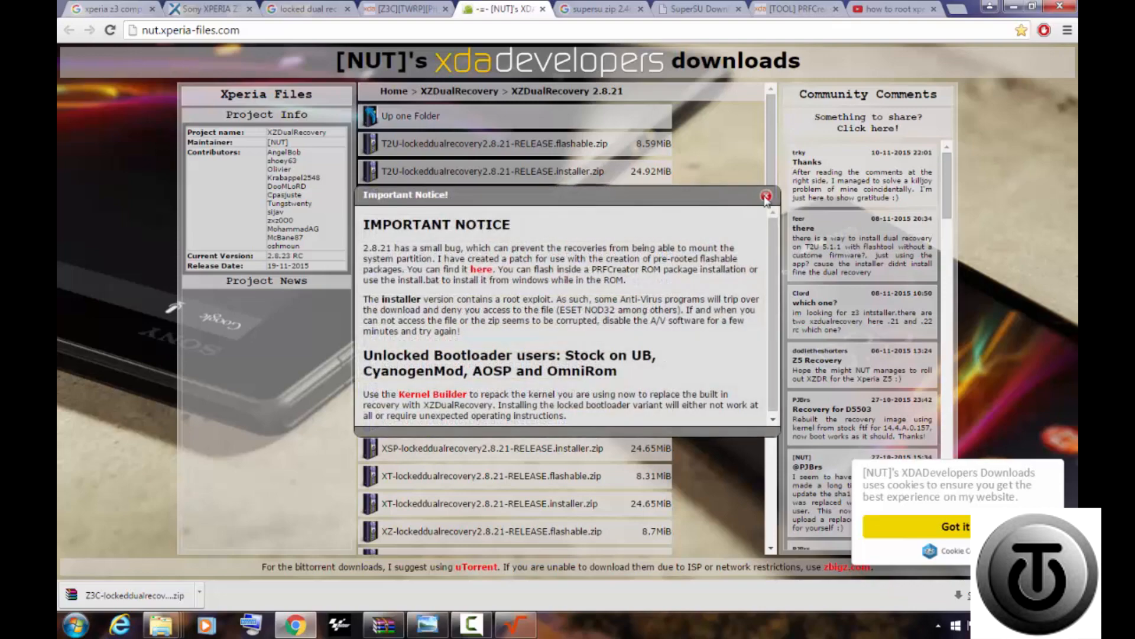
pyautogui.click(766, 197)
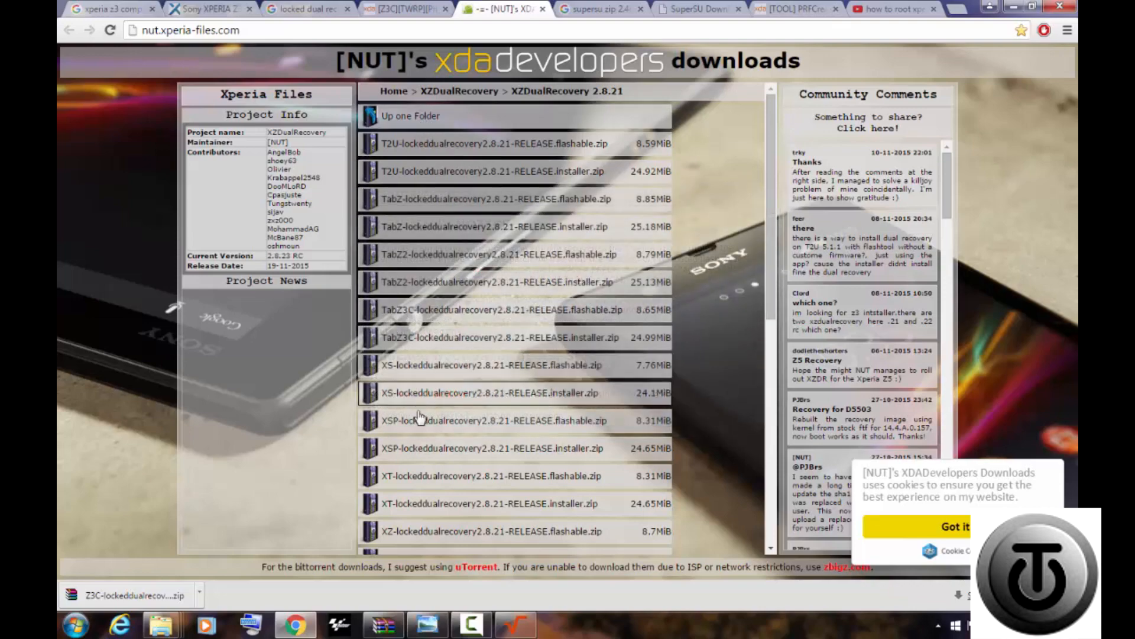
pyautogui.scroll(-2, 447, 469)
pyautogui.scroll(-2, 446, 468)
pyautogui.scroll(-1, 450, 477)
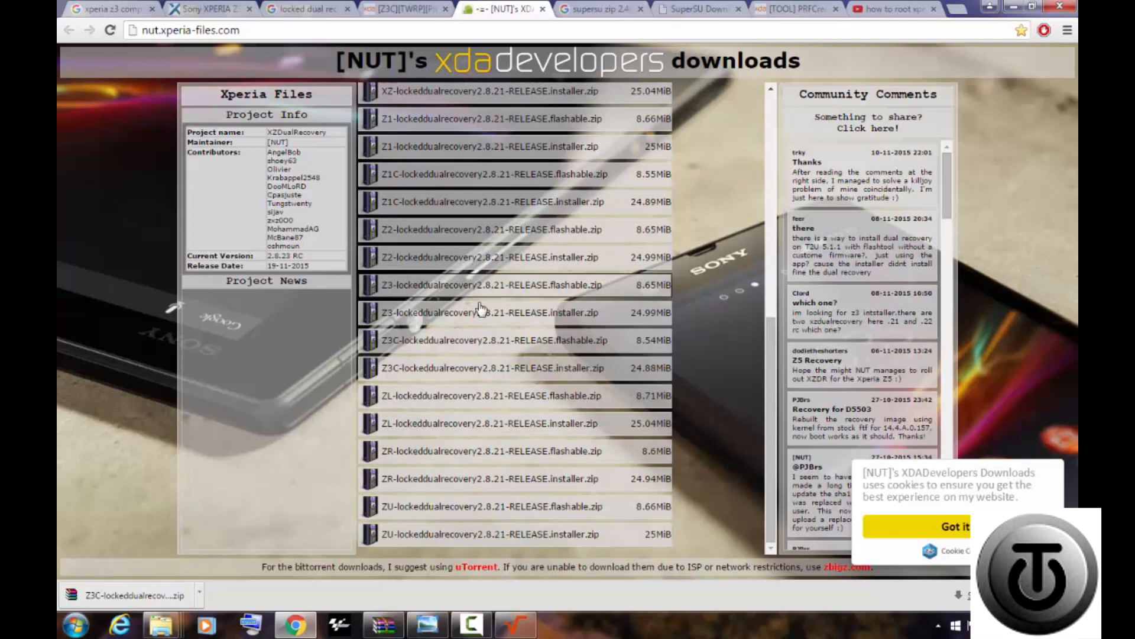
pyautogui.scroll(3, 480, 315)
pyautogui.scroll(2, 482, 321)
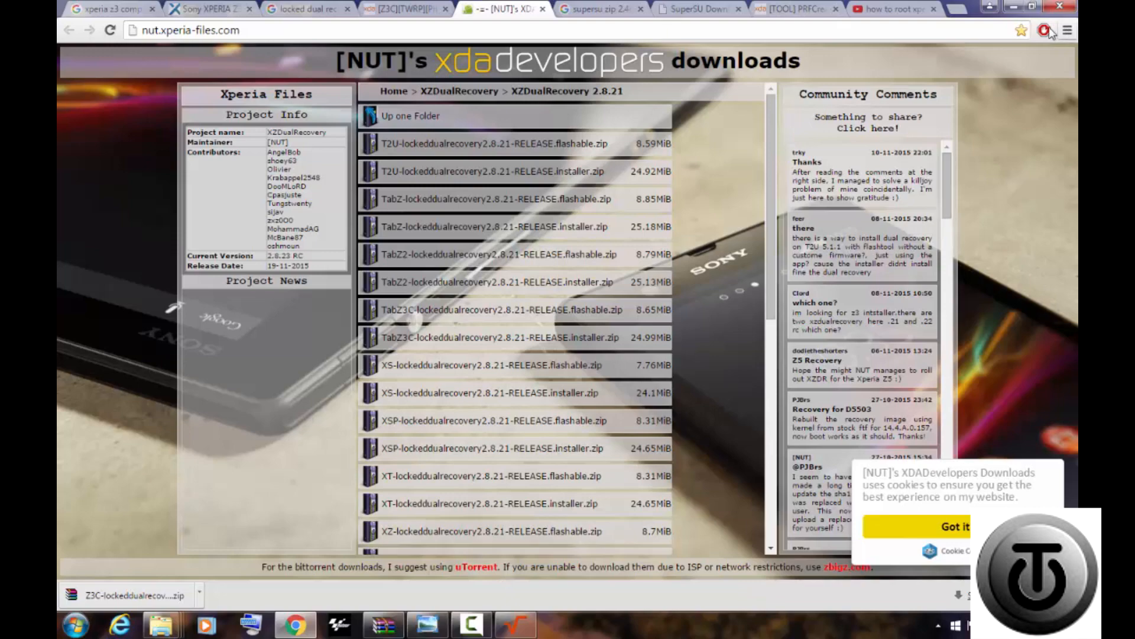
pyautogui.click(991, 7)
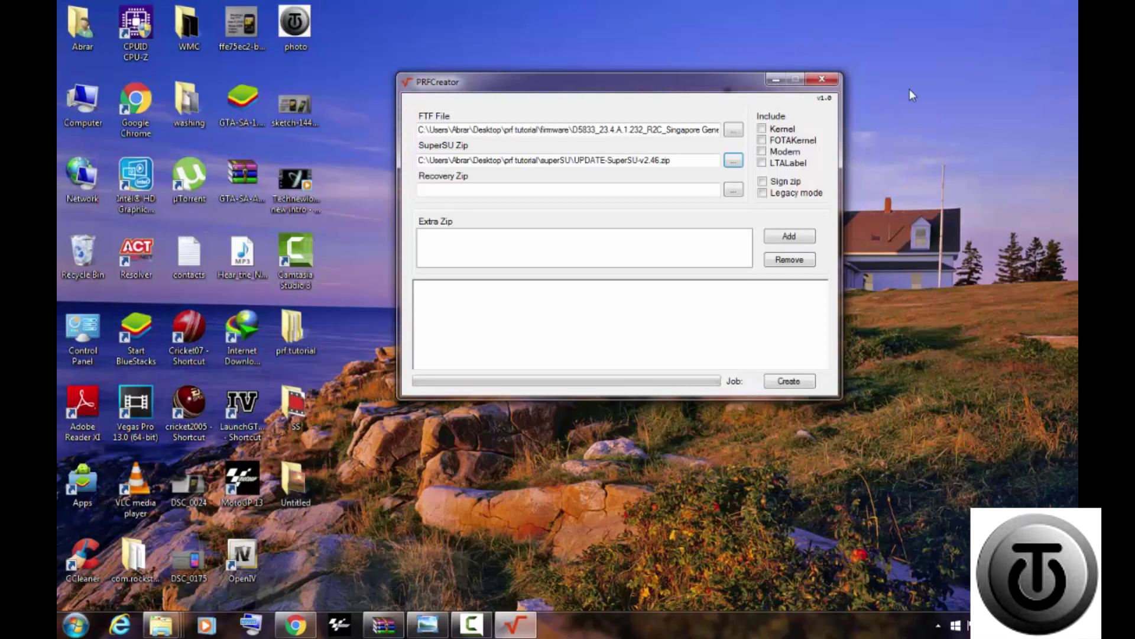
# Load the locked dual recovery zip from prf tutorial as the recovery zip, then show Chrome
pyautogui.click(739, 193)
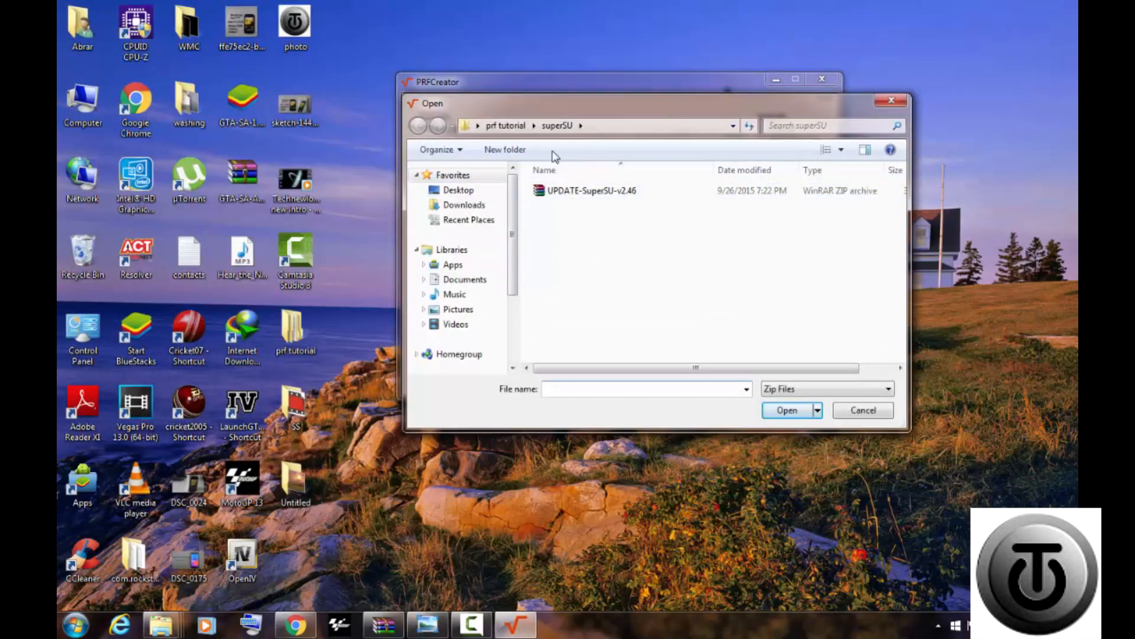
pyautogui.click(504, 125)
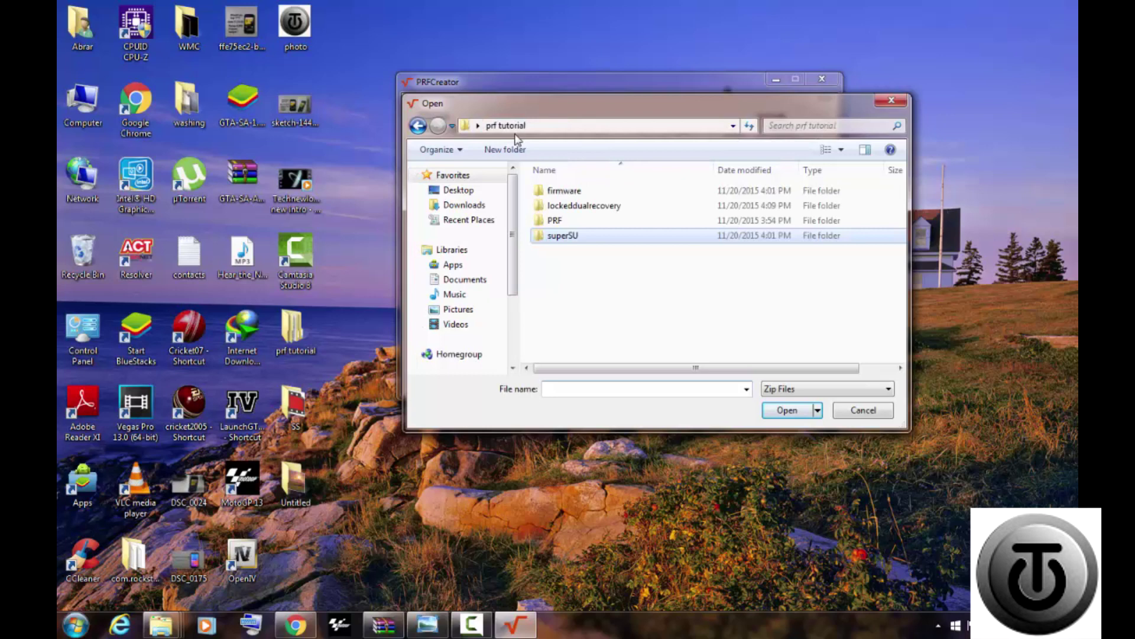
pyautogui.doubleClick(583, 206)
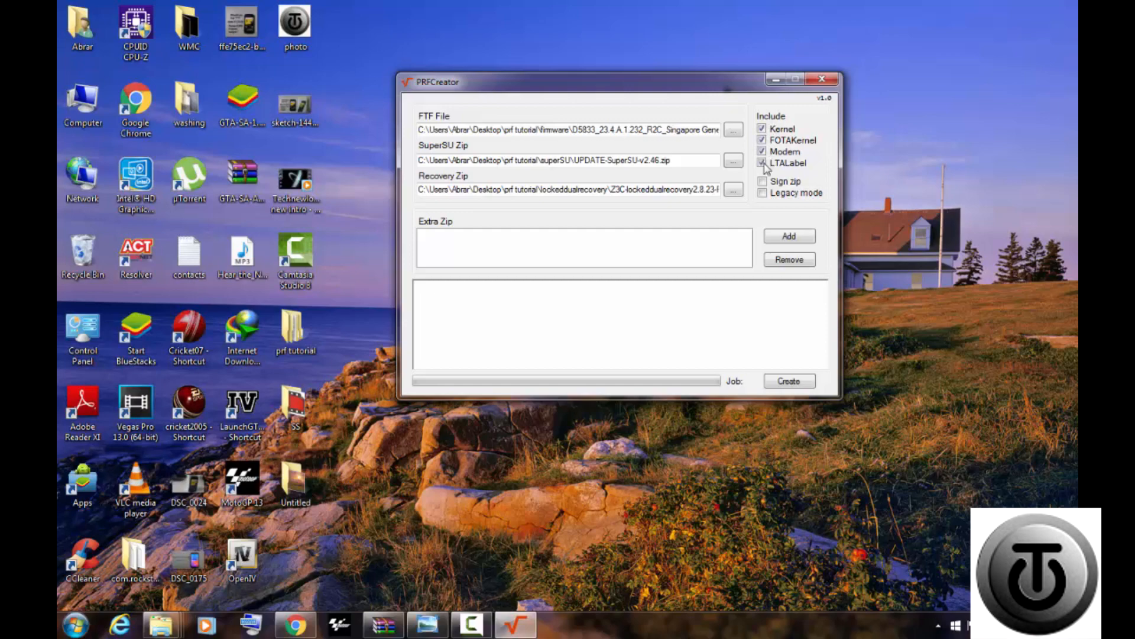
pyautogui.click(296, 625)
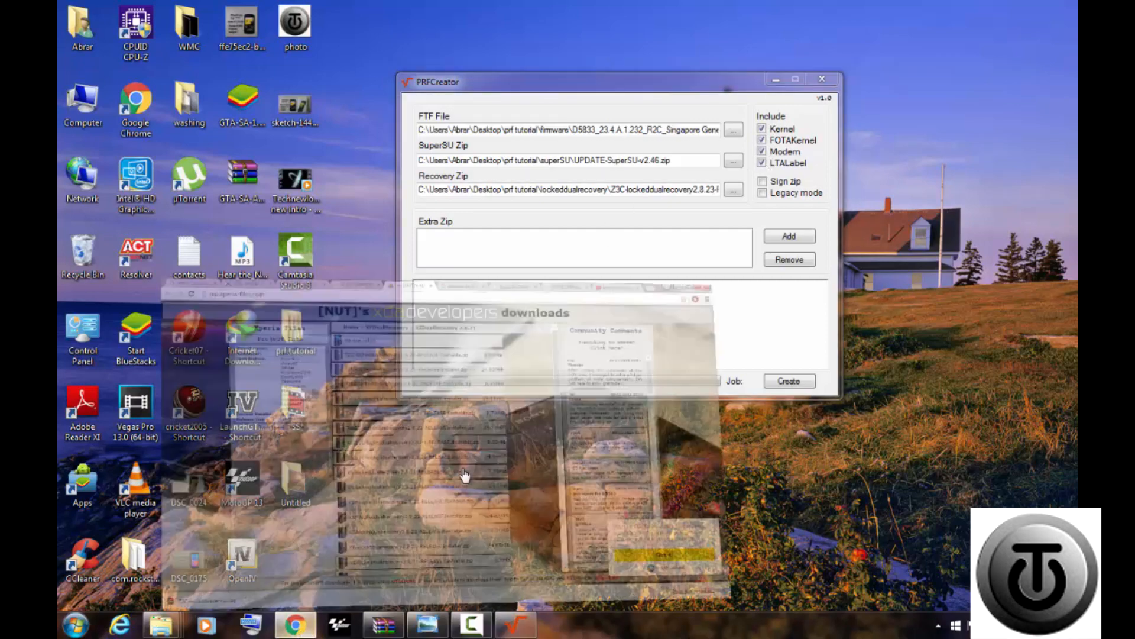
# Glance at the XDA PRFCreator thread's example settings, then hide Chrome
pyautogui.click(779, 11)
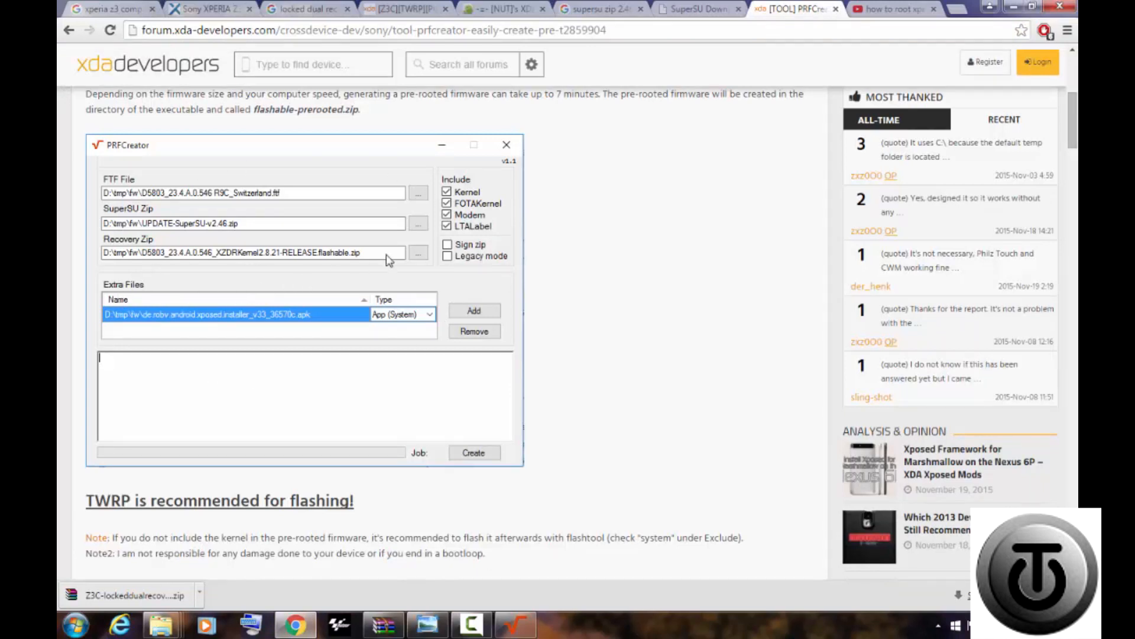
pyautogui.click(1011, 9)
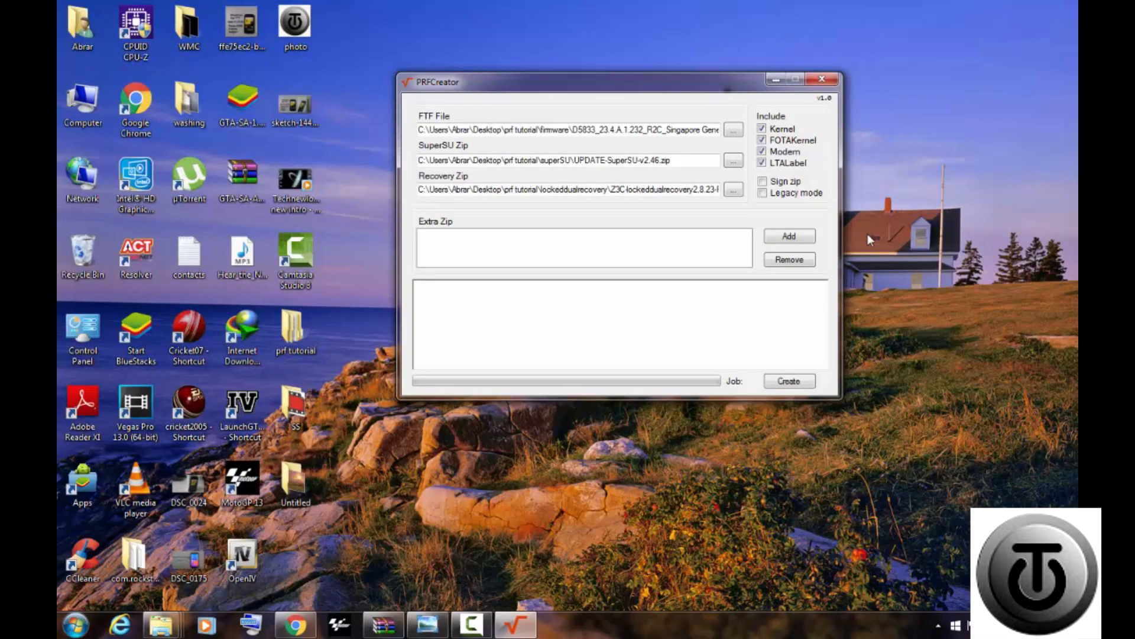
# Run Create and let the build finish with all 8 jobs complete
pyautogui.click(789, 382)
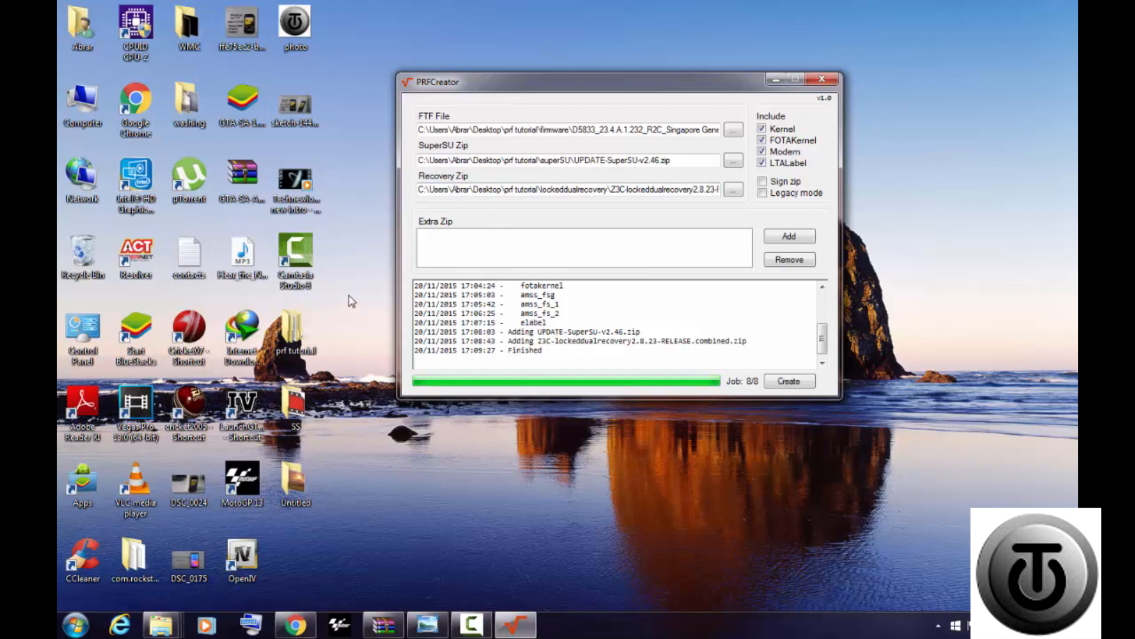
# Close PRFCreator and view the properties of flashable-prerooted in prf tutorial > PRF
pyautogui.click(823, 80)
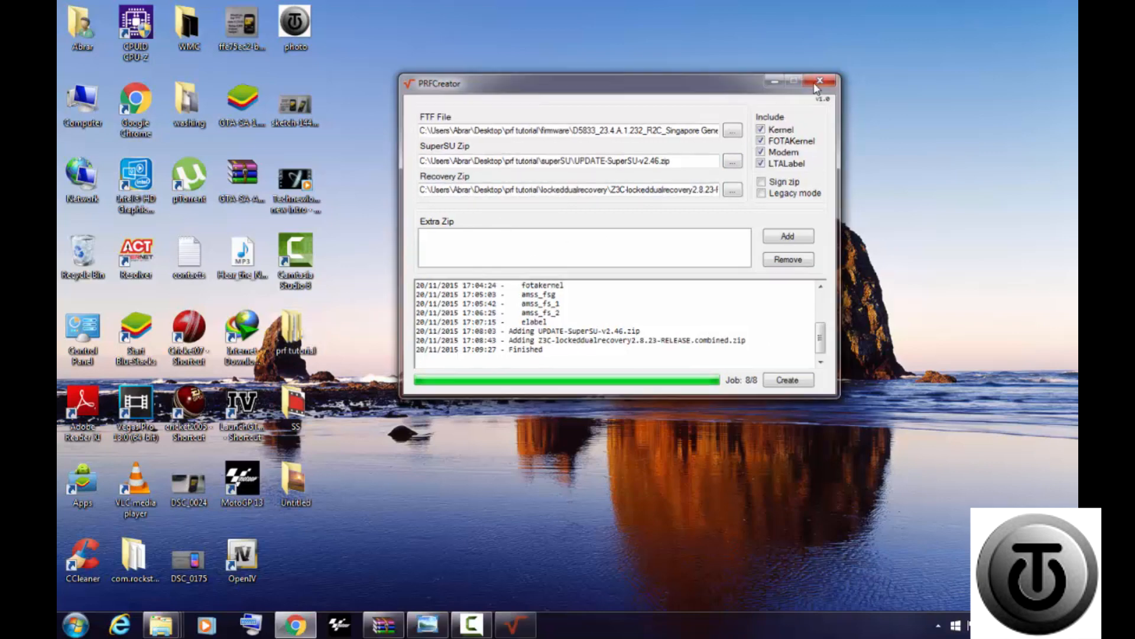
pyautogui.doubleClick(293, 331)
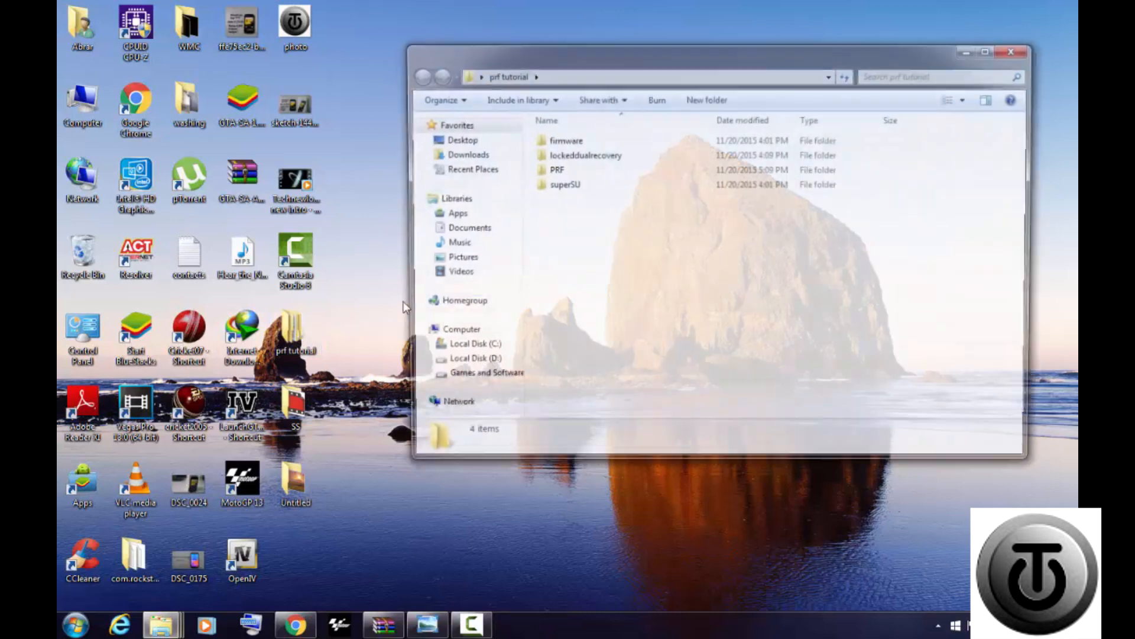
pyautogui.click(555, 170)
pyautogui.doubleClick(556, 173)
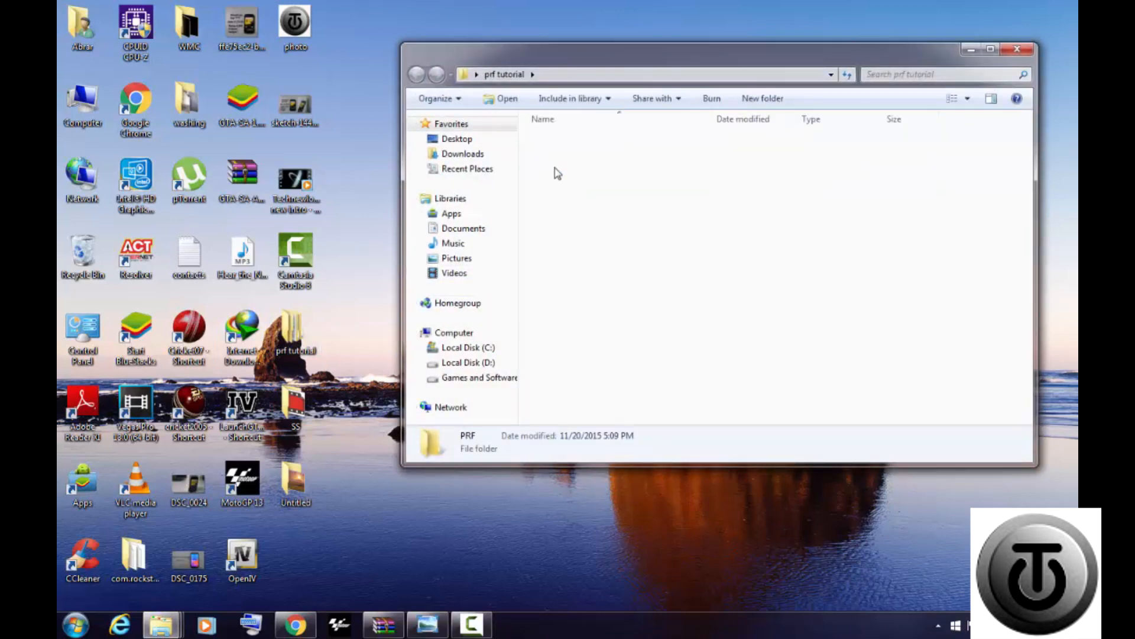
pyautogui.click(573, 144)
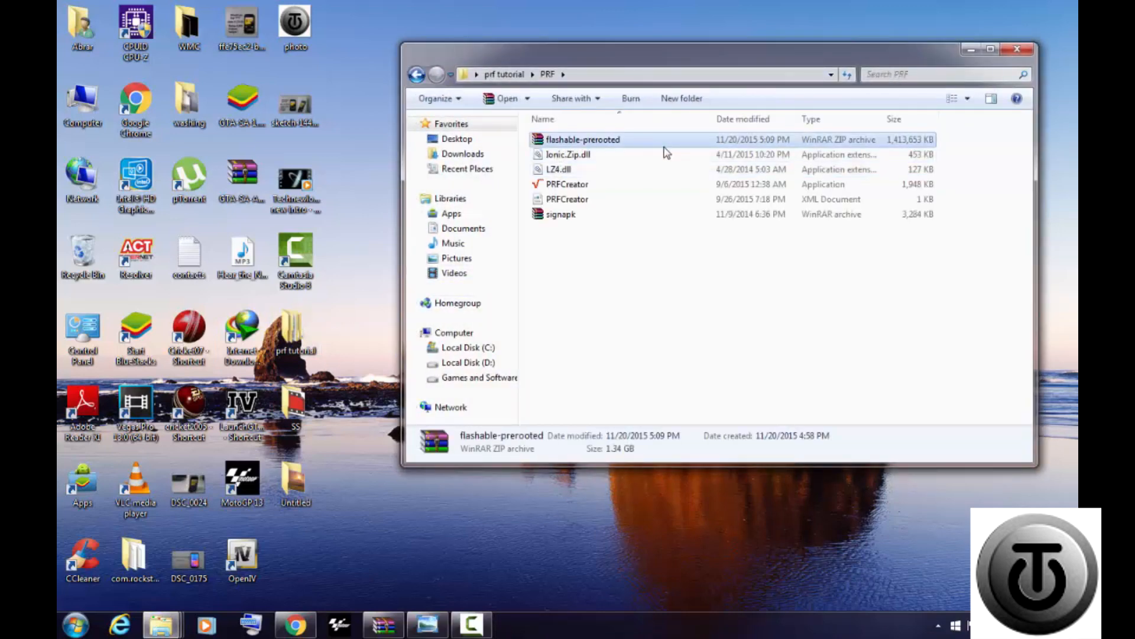
pyautogui.rightClick(854, 145)
pyautogui.click(886, 396)
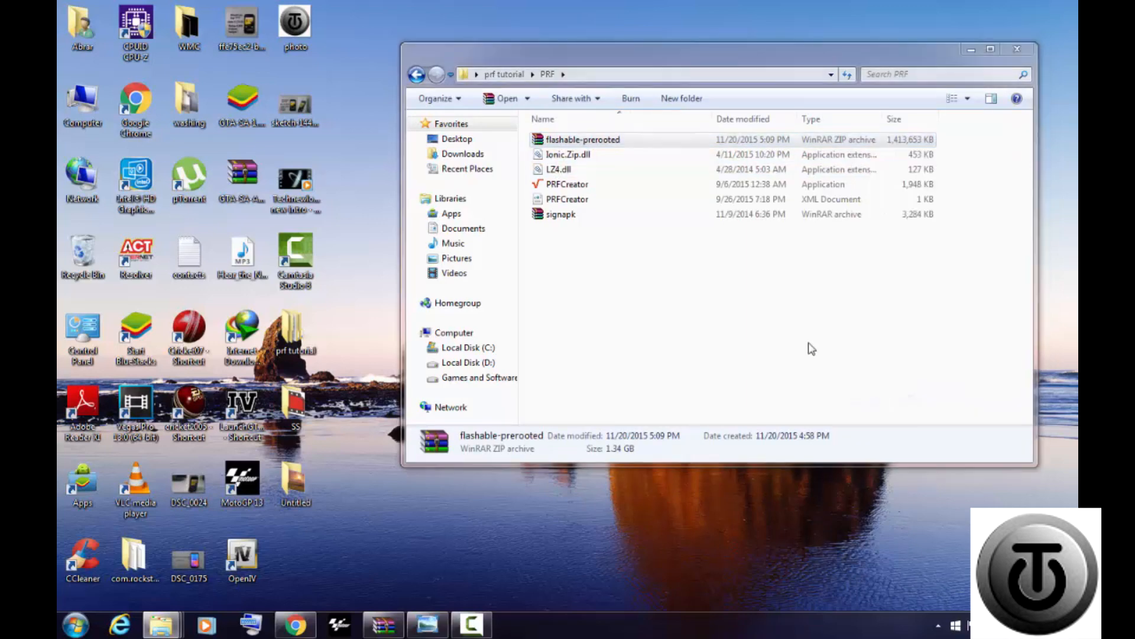